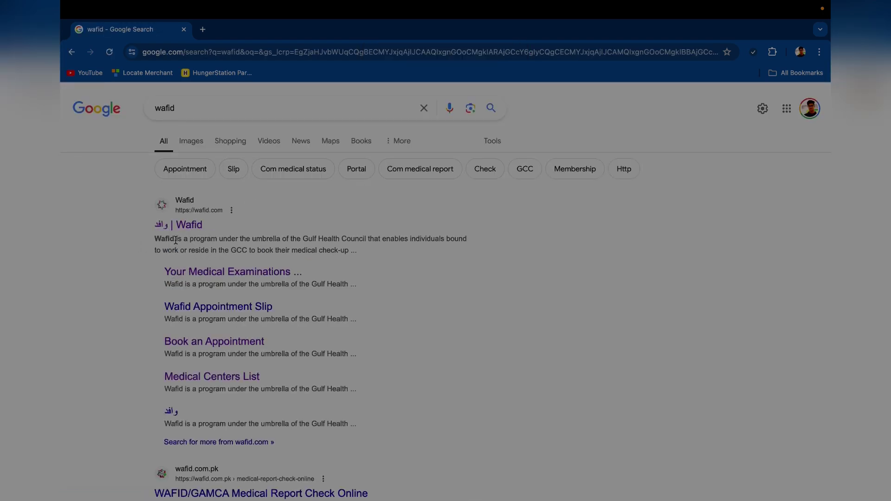
# Step: Open the Wafid website from the search results and go to the medical examination appointment booking form
pyautogui.click(192, 224)
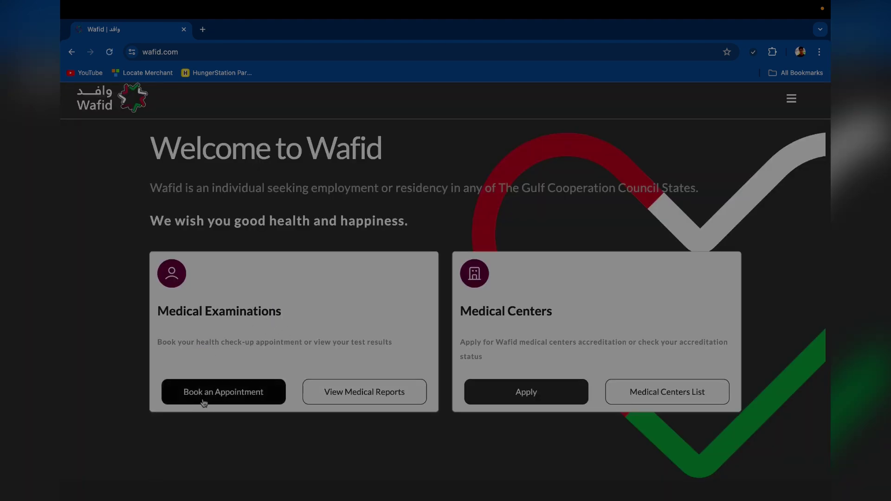
pyautogui.click(263, 393)
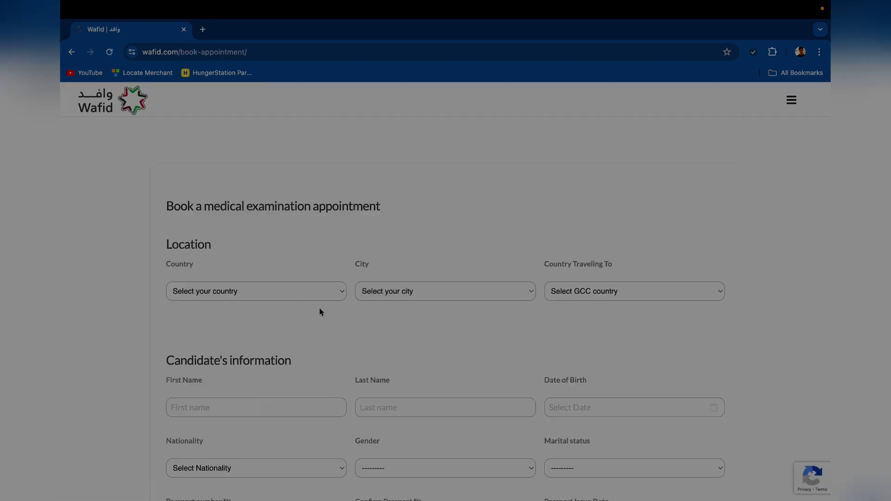
# Step: Set the appointment location to Hyderabad, India, and the country traveling to as Saudi Arabia
pyautogui.click(248, 299)
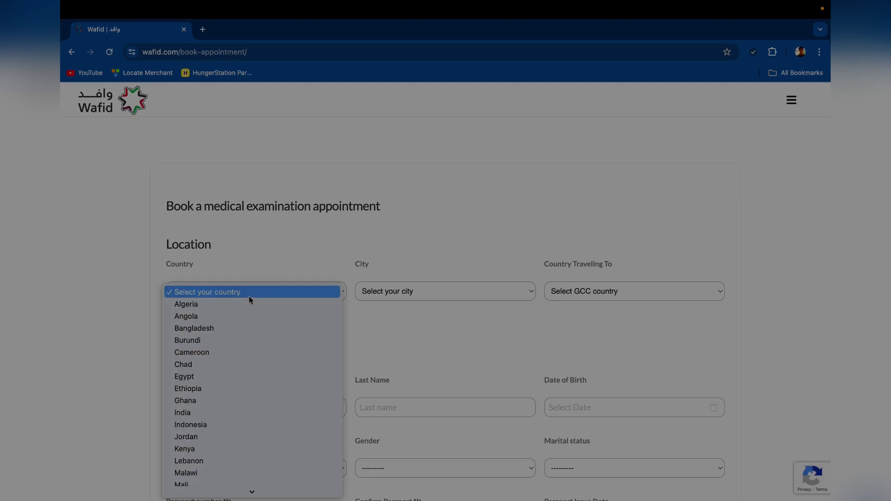
pyautogui.press('i')
pyautogui.press('Return')
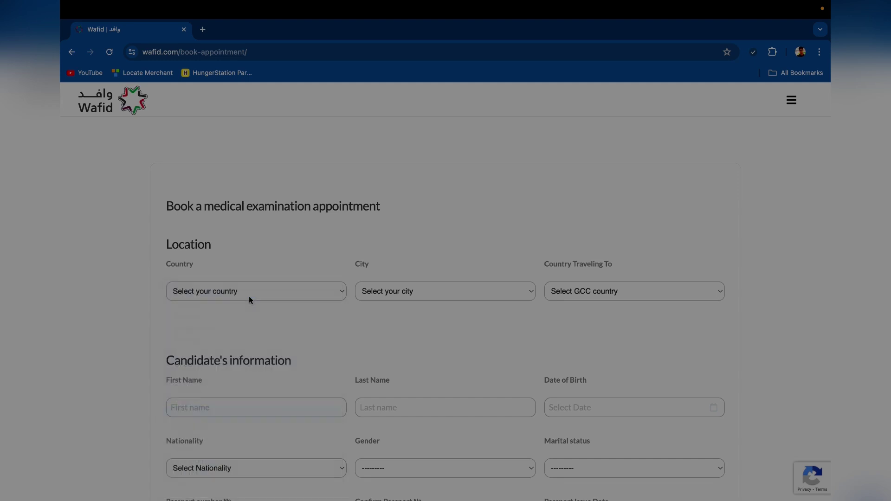
pyautogui.click(397, 292)
pyautogui.press('h')
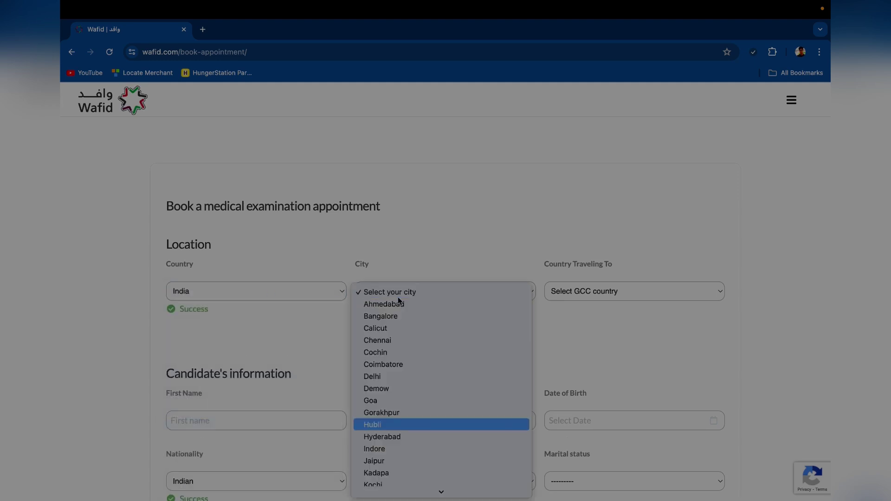
pyautogui.press('y')
pyautogui.press('Return')
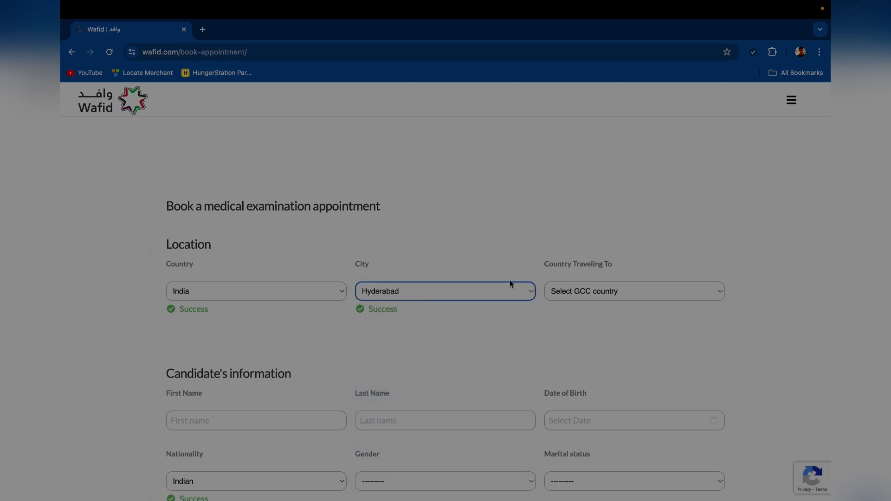
pyautogui.click(587, 297)
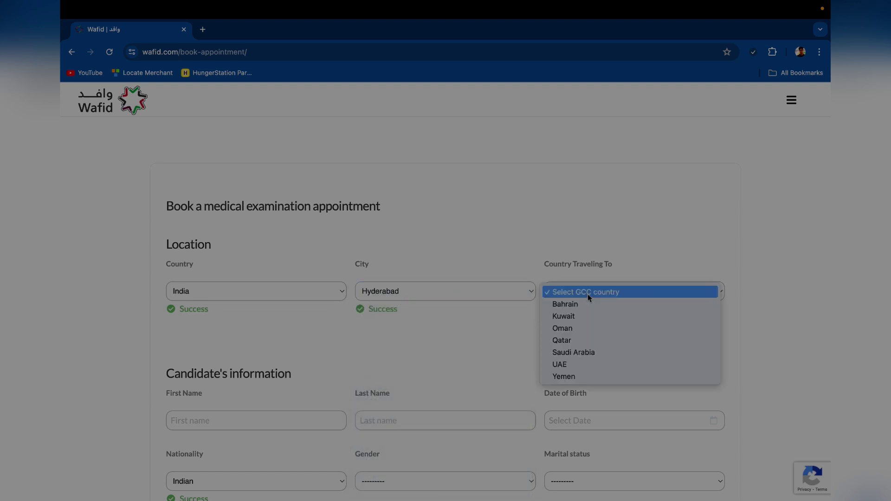
pyautogui.click(580, 352)
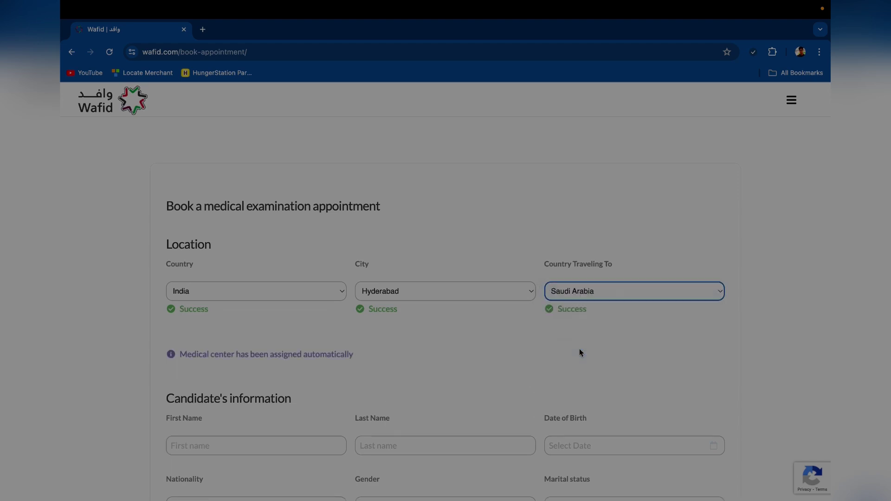
# Step: Review the candidate's name, date of birth, gender and marital status fields and the choices they offer
pyautogui.scroll(-2, 487, 356)
pyautogui.scroll(-1, 486, 352)
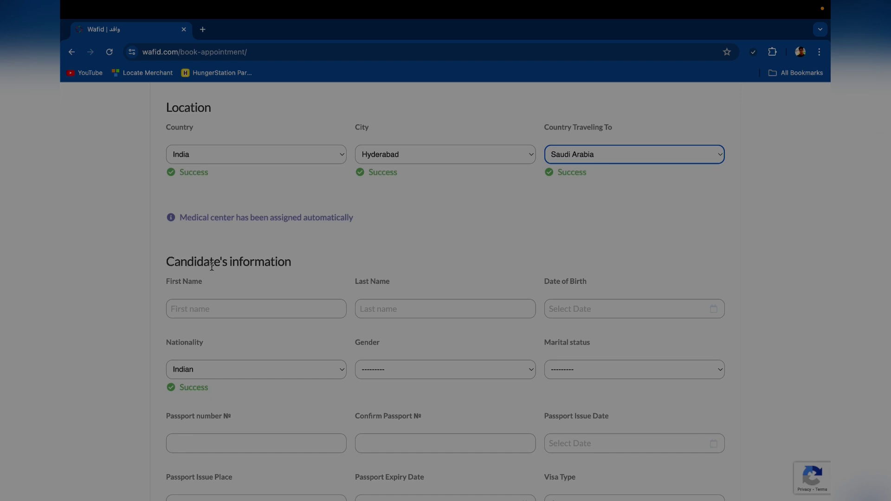
pyautogui.scroll(-3, 315, 311)
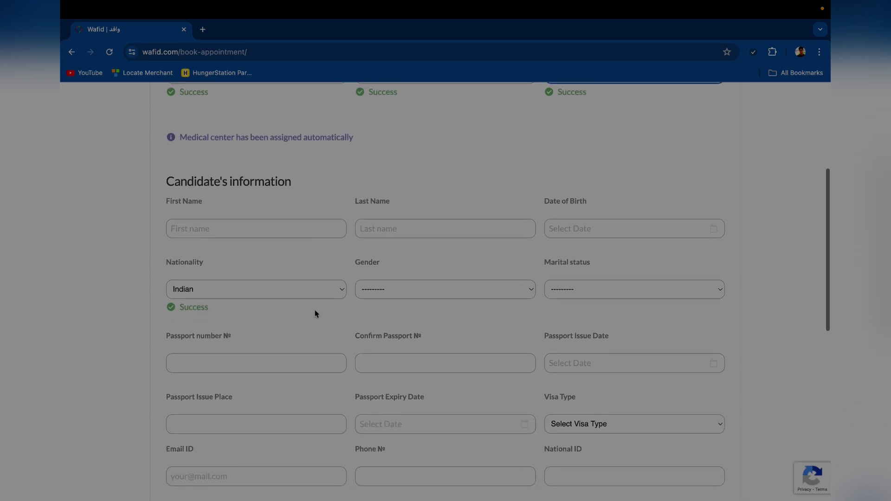
pyautogui.scroll(2, 314, 313)
pyautogui.click(217, 253)
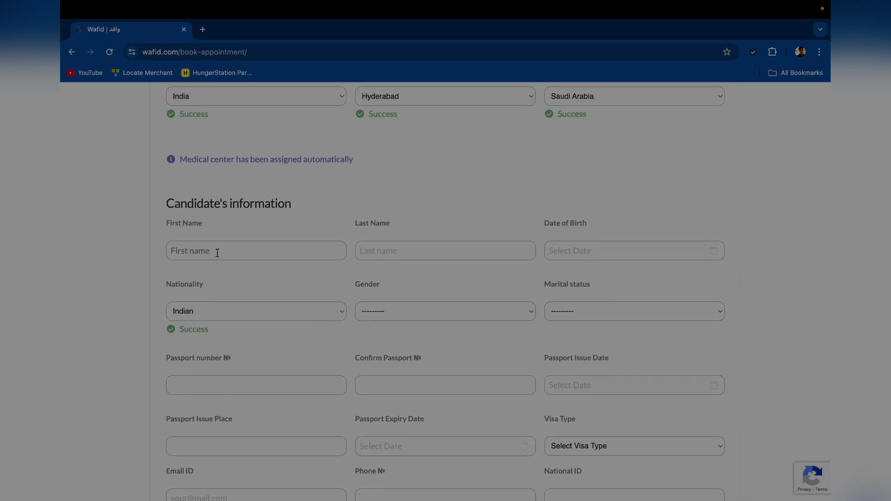
pyautogui.click(382, 251)
pyautogui.click(628, 246)
pyautogui.click(382, 316)
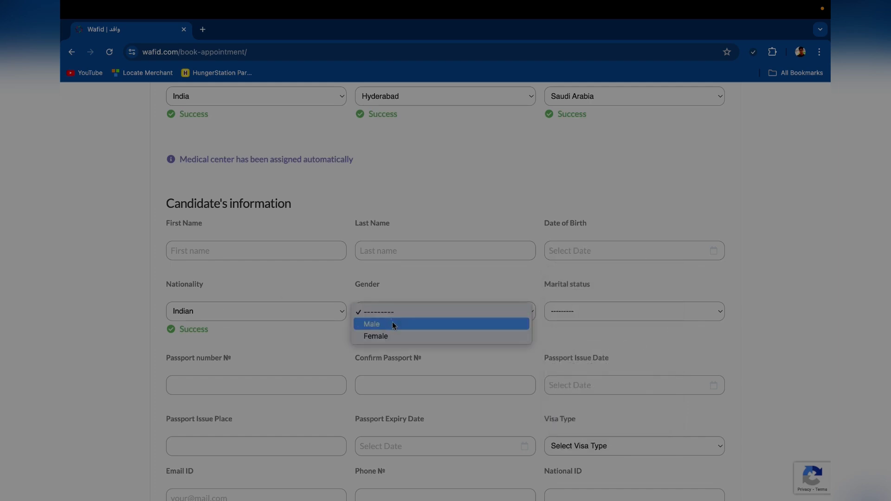
pyautogui.click(586, 313)
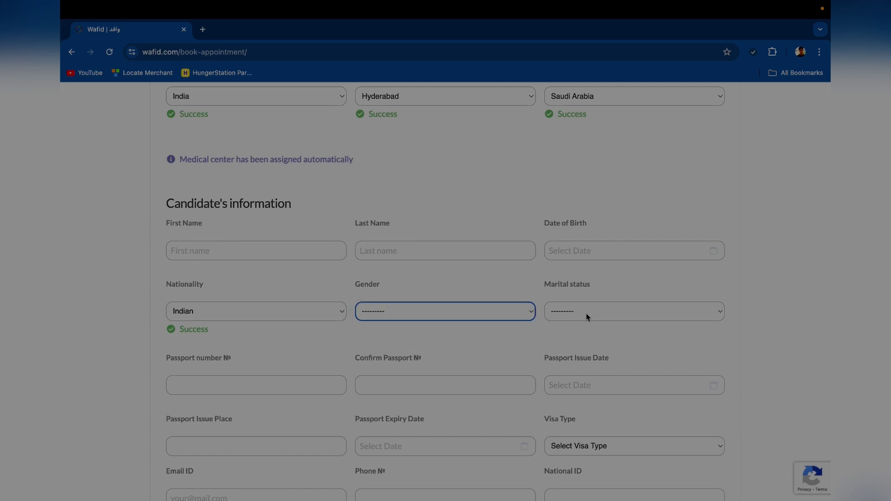
pyautogui.click(586, 313)
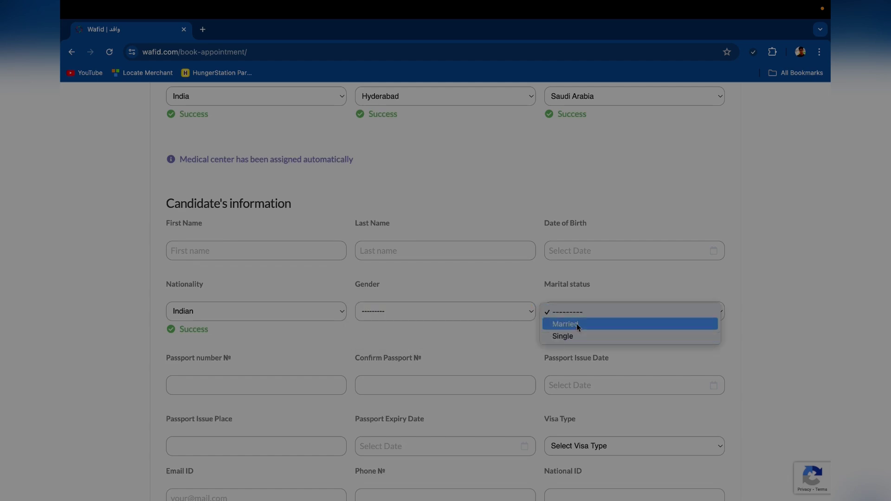
pyautogui.click(600, 296)
# Step: Examine the passport number, confirmation, issue date, issue place and expiry date fields
pyautogui.scroll(-3, 221, 388)
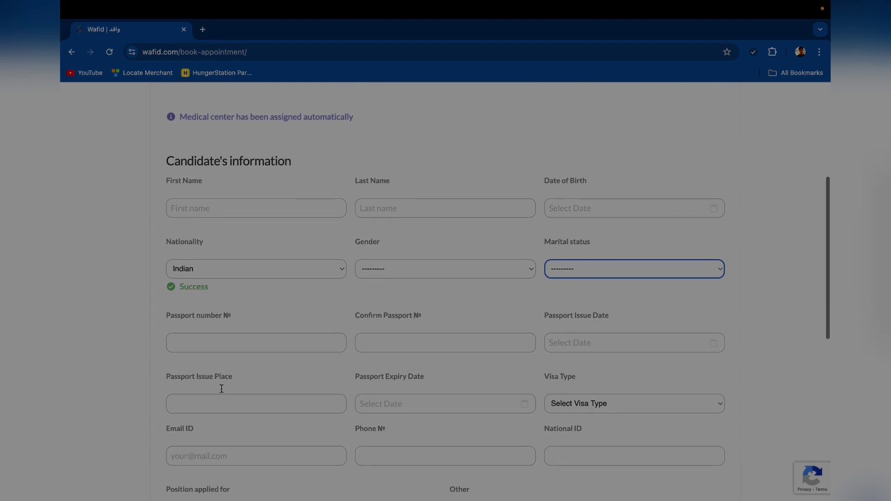
pyautogui.click(217, 308)
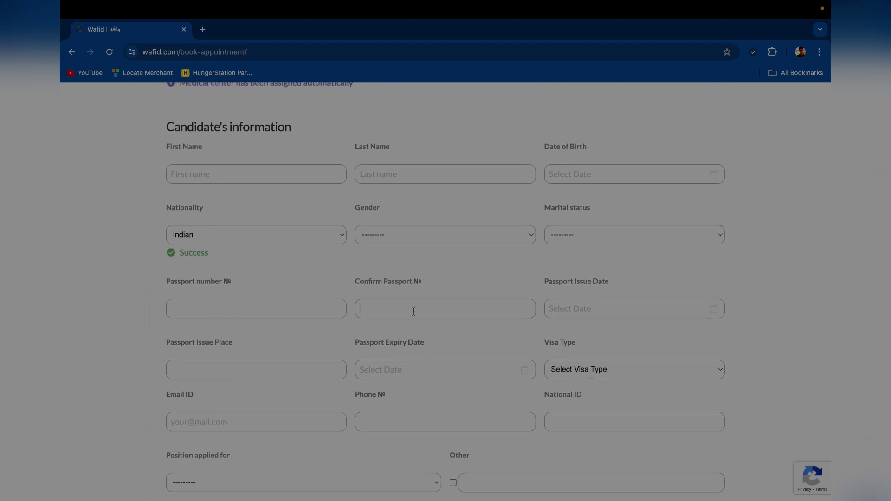
pyautogui.click(597, 307)
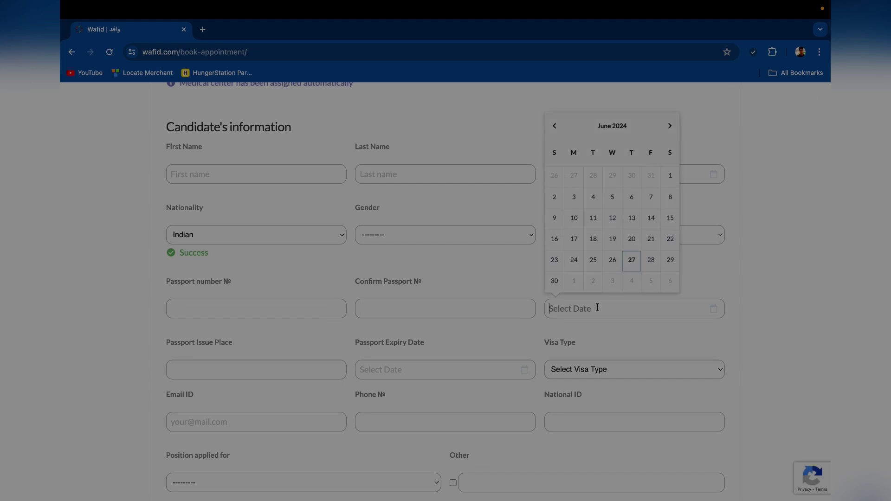
pyautogui.press('Escape')
pyautogui.scroll(-2, 447, 328)
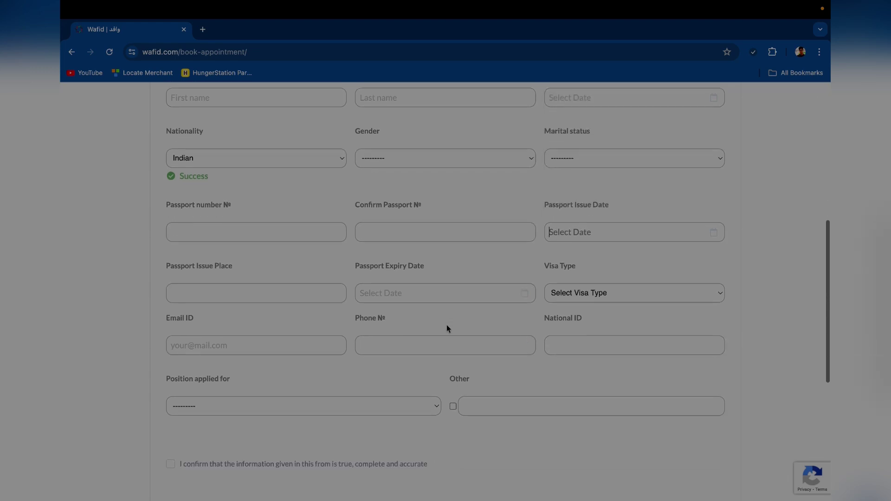
pyautogui.click(228, 298)
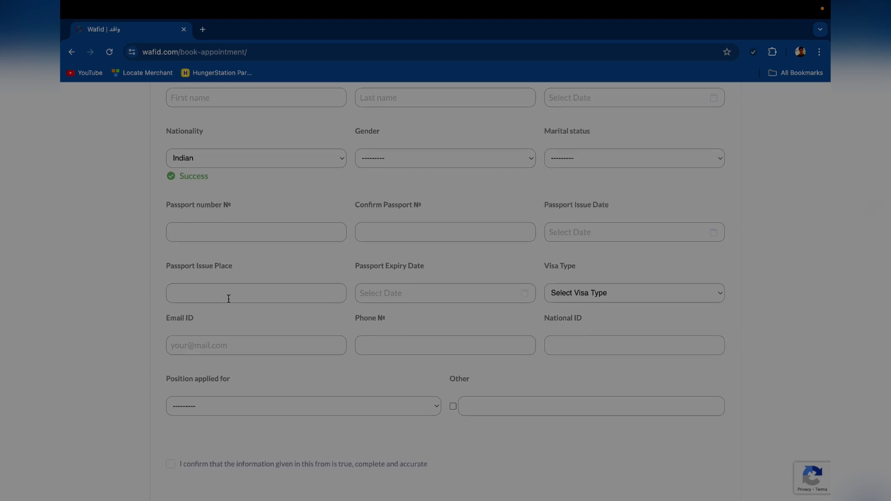
pyautogui.click(395, 295)
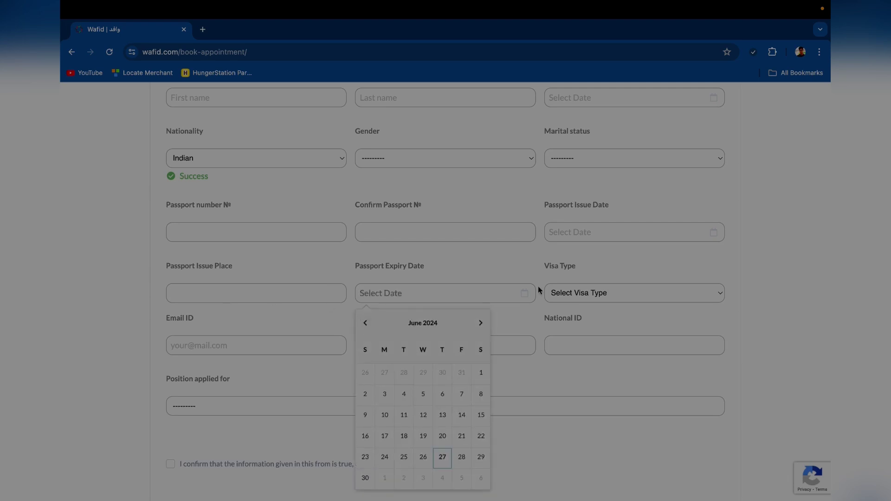
# Step: Set the candidate's visa type to Work Visa
pyautogui.click(611, 294)
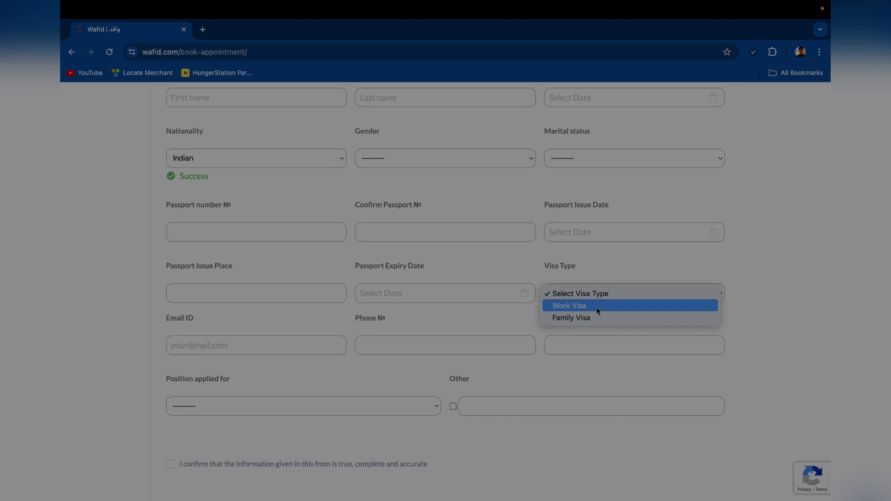
pyautogui.click(611, 305)
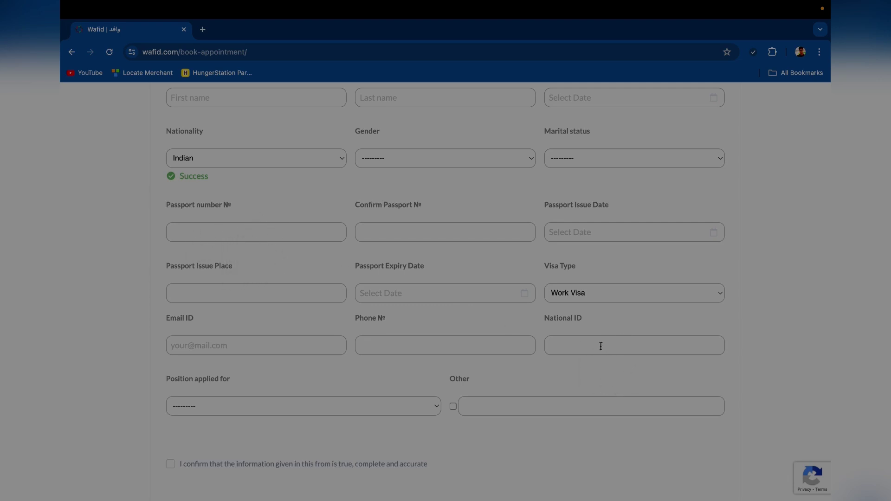
# Step: Look through the available options for the position applied for and check the alternative Other field
pyautogui.click(316, 408)
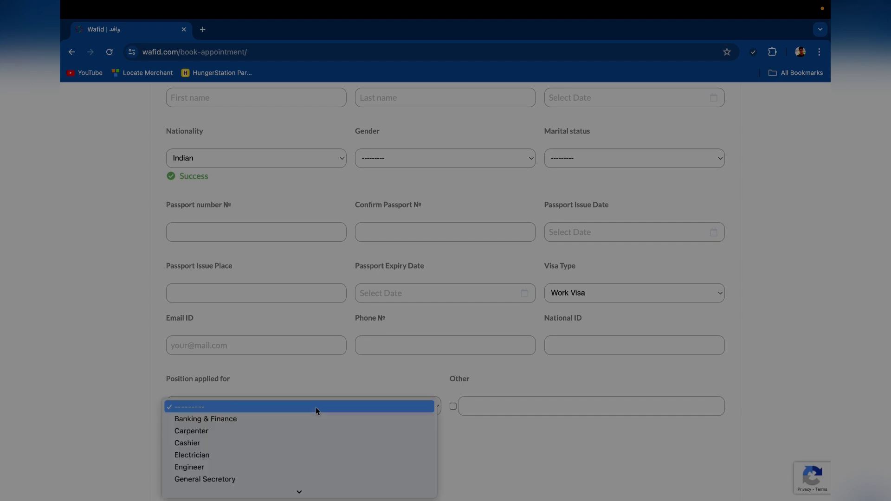
pyautogui.scroll(-15, 316, 407)
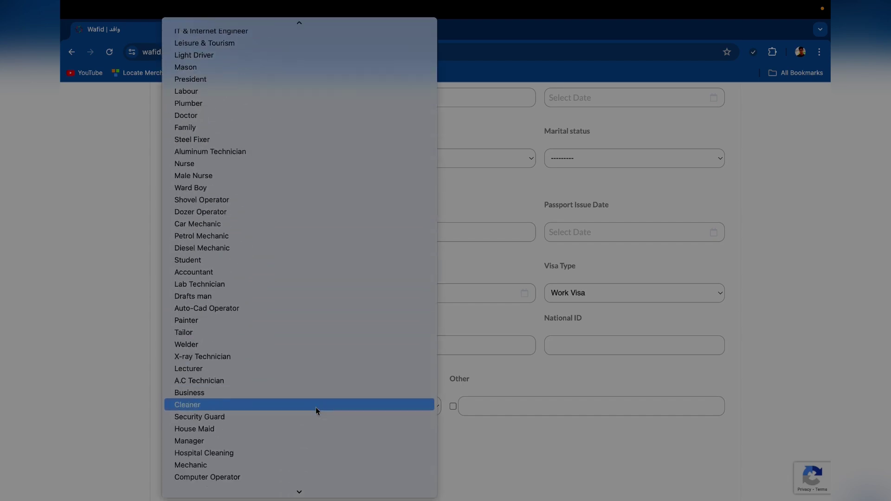
pyautogui.scroll(-10, 316, 411)
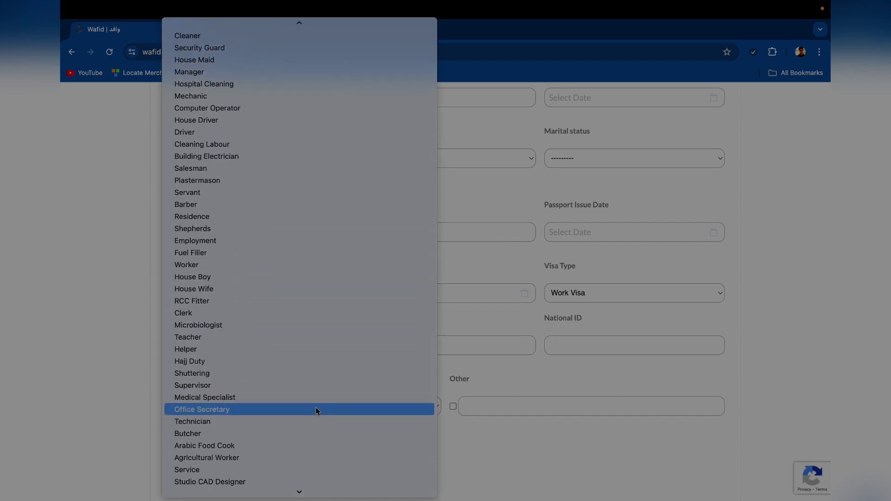
pyautogui.scroll(-1, 317, 411)
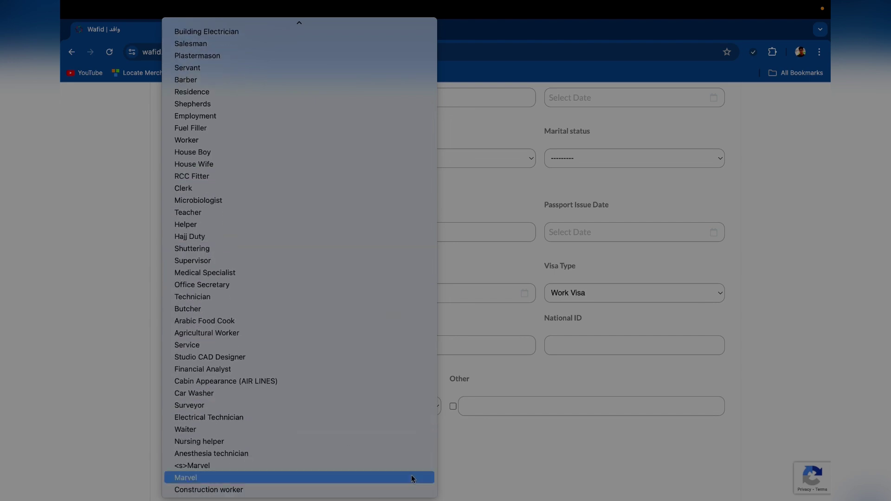
pyautogui.click(487, 464)
pyautogui.click(357, 413)
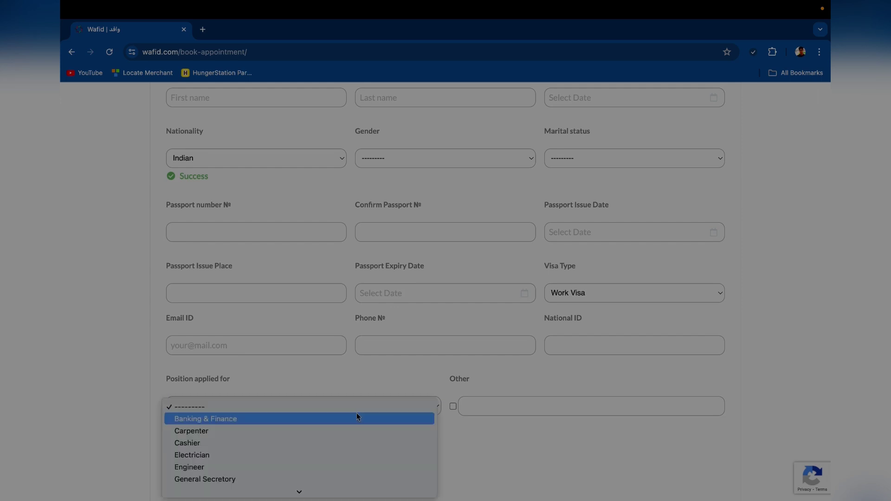
pyautogui.scroll(-6, 295, 445)
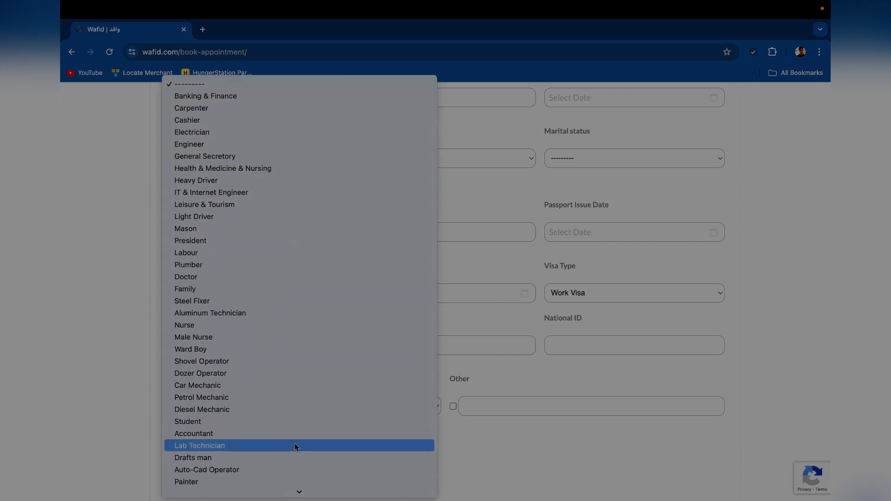
pyautogui.click(499, 439)
pyautogui.click(493, 411)
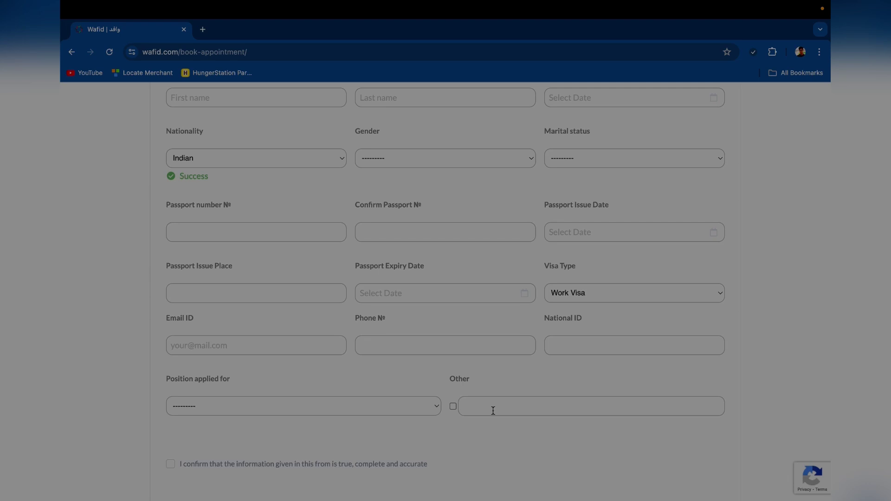
# Step: Confirm that the information given in the form is true, complete and accurate
pyautogui.scroll(-2, 349, 453)
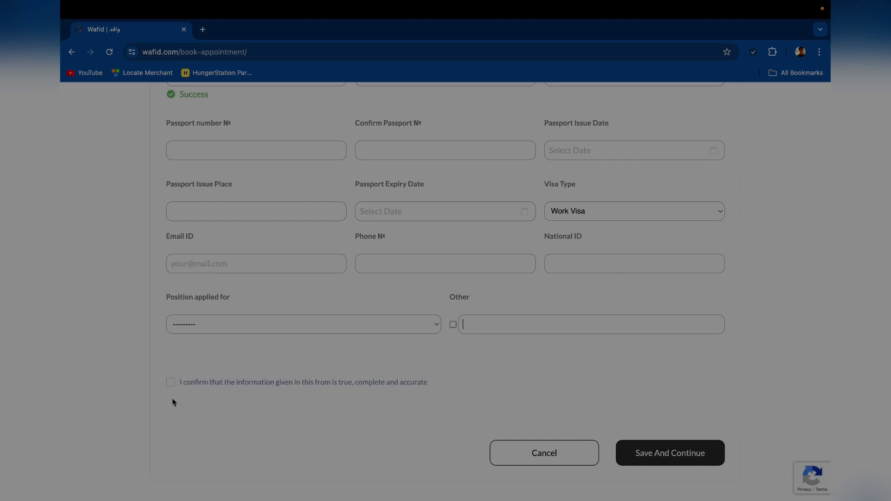
pyautogui.click(170, 382)
# Step: Set the passport issue date to 25/3/2021 and choose a day in March as the passport expiry date
pyautogui.scroll(1, 518, 389)
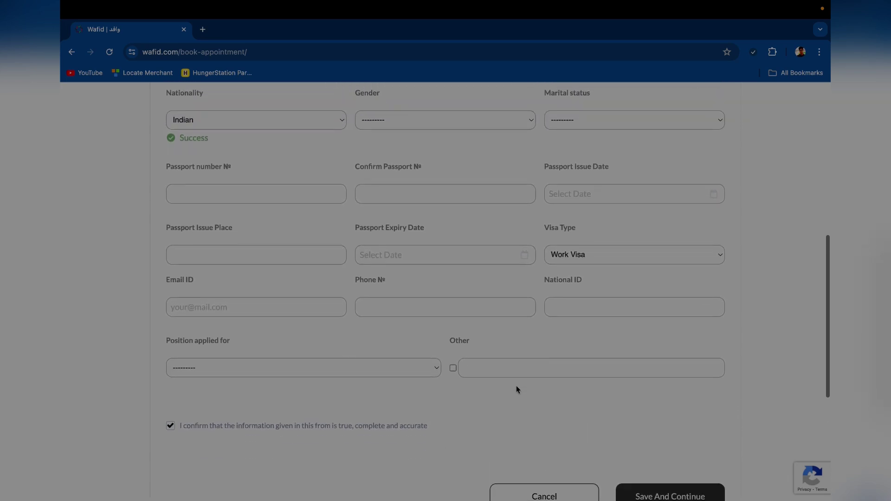
pyautogui.scroll(6, 517, 389)
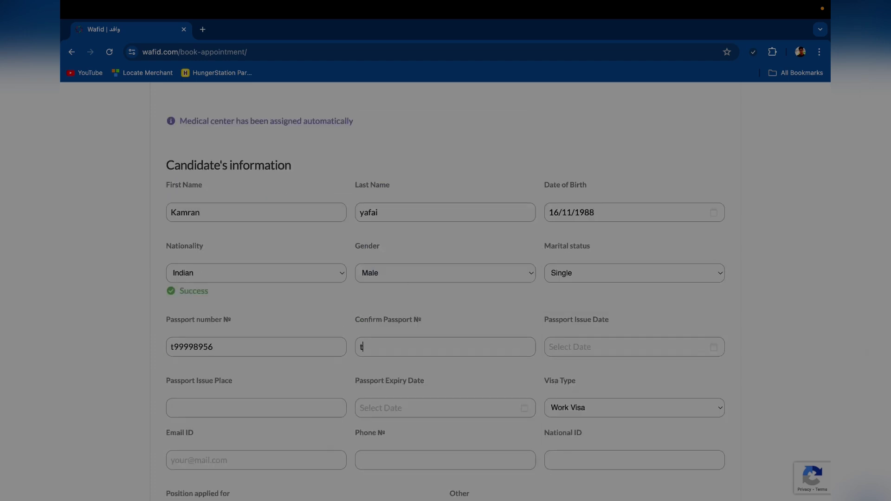
pyautogui.click(595, 353)
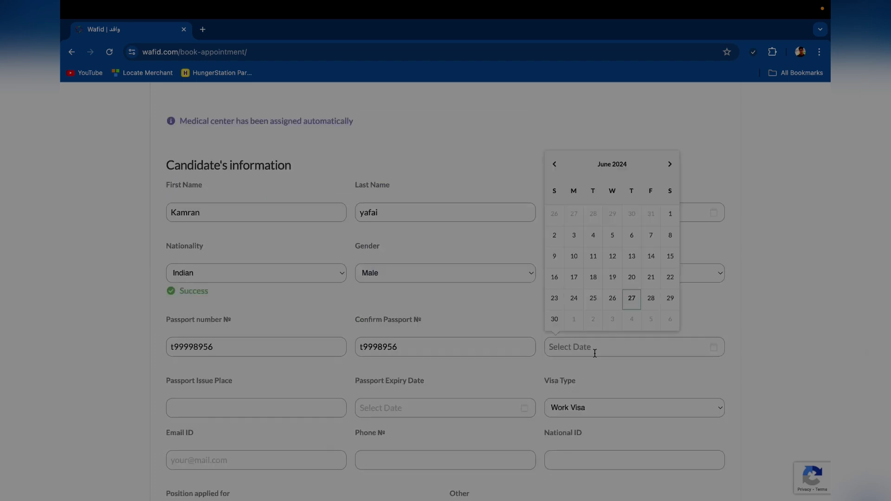
pyautogui.click(612, 164)
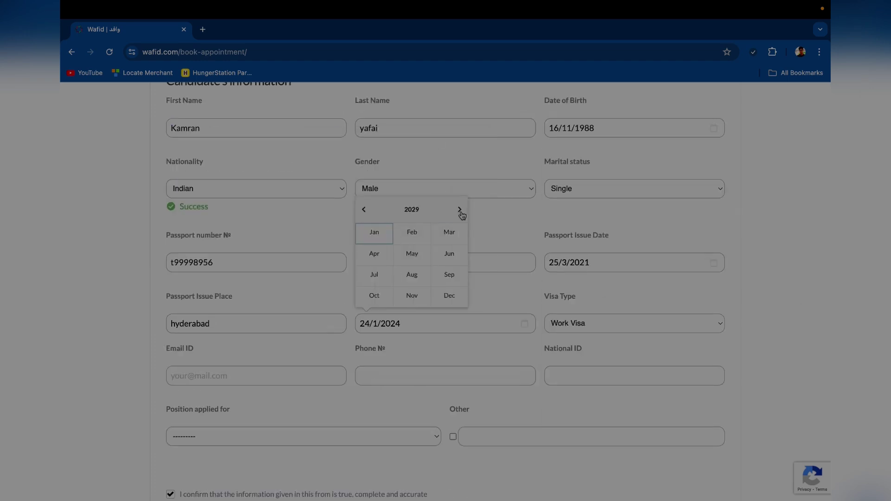
pyautogui.click(448, 232)
pyautogui.click(384, 275)
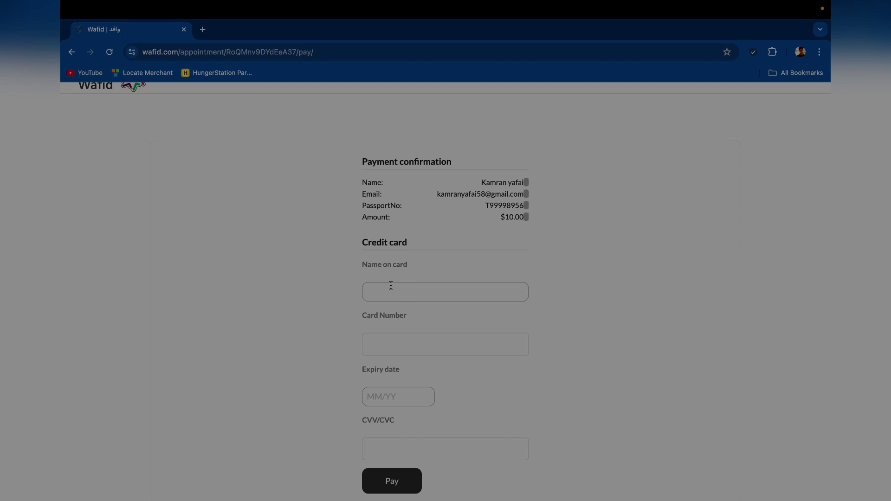
# Step: Go through the credit card fields of the payment form: name on card, card number, expiry date and CVV/CVC
pyautogui.scroll(-3, 424, 282)
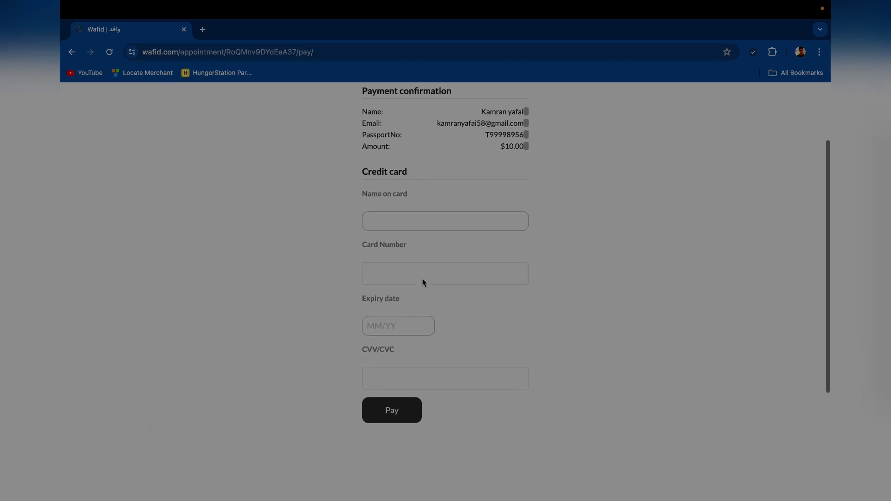
pyautogui.click(395, 220)
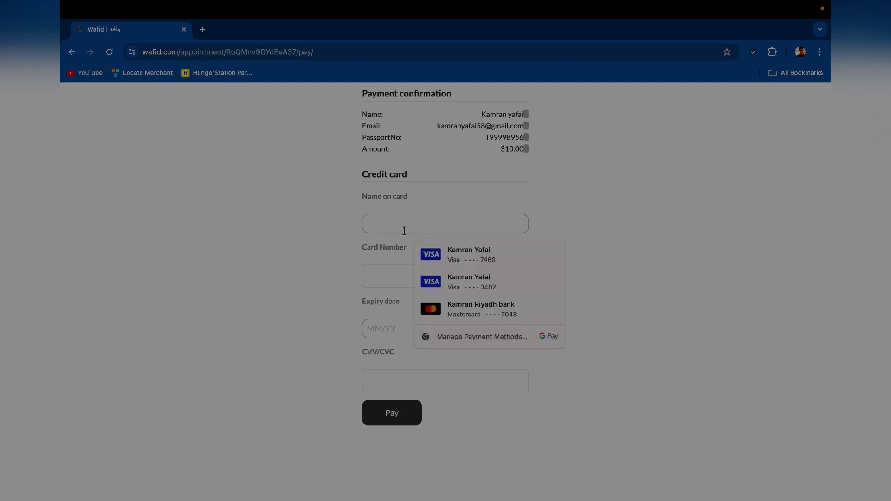
pyautogui.click(379, 278)
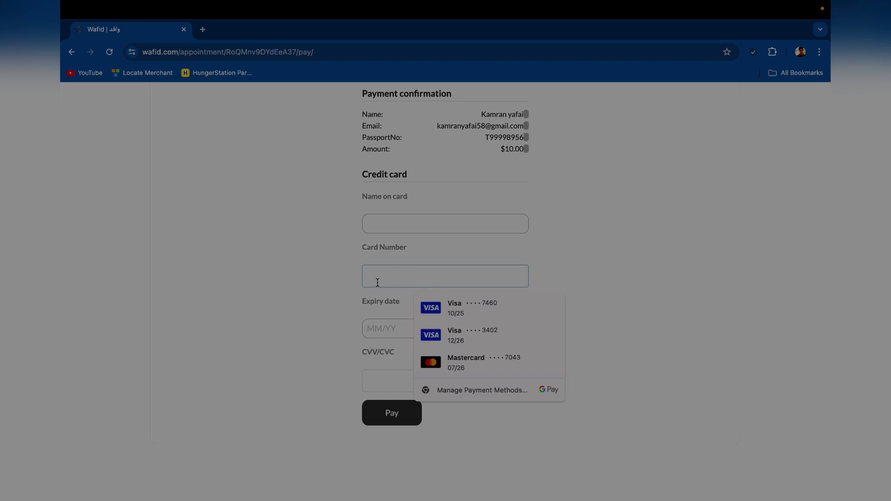
pyautogui.click(379, 329)
pyautogui.click(483, 330)
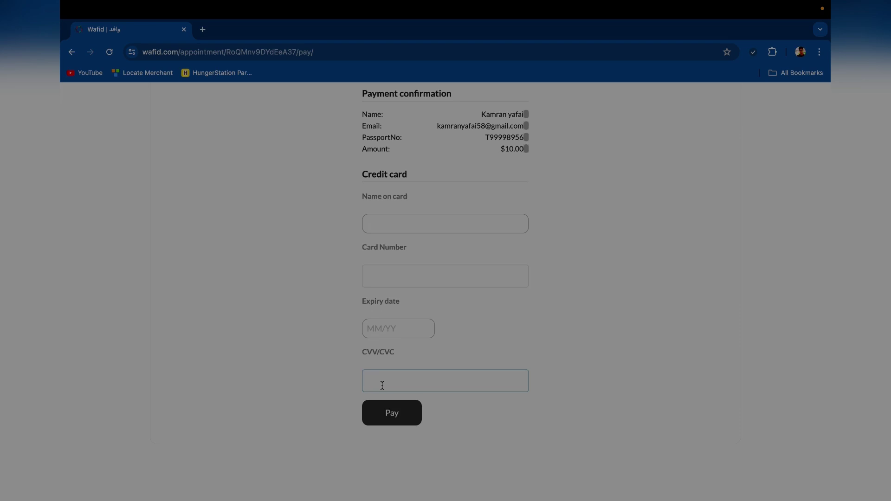
pyautogui.press('Return')
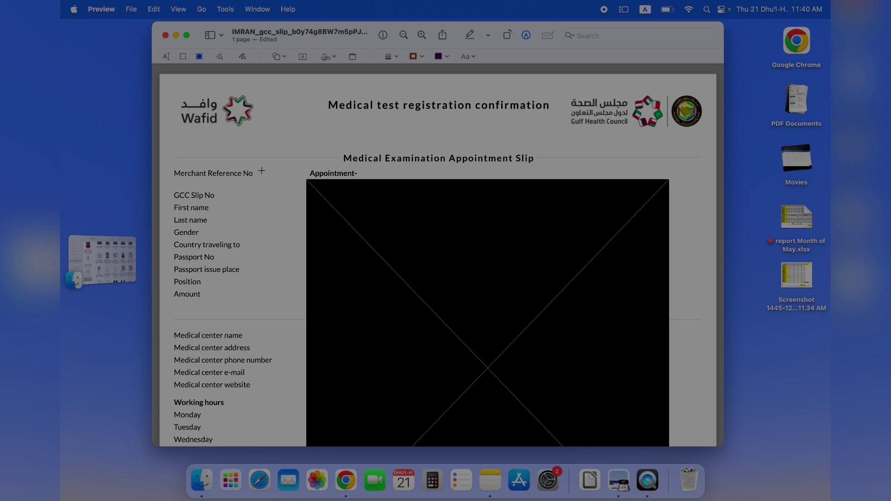
# Step: Examine the medical examination appointment slip in Preview, from the candidate and medical center details down to the working hours and generated date
pyautogui.scroll(-3, 262, 171)
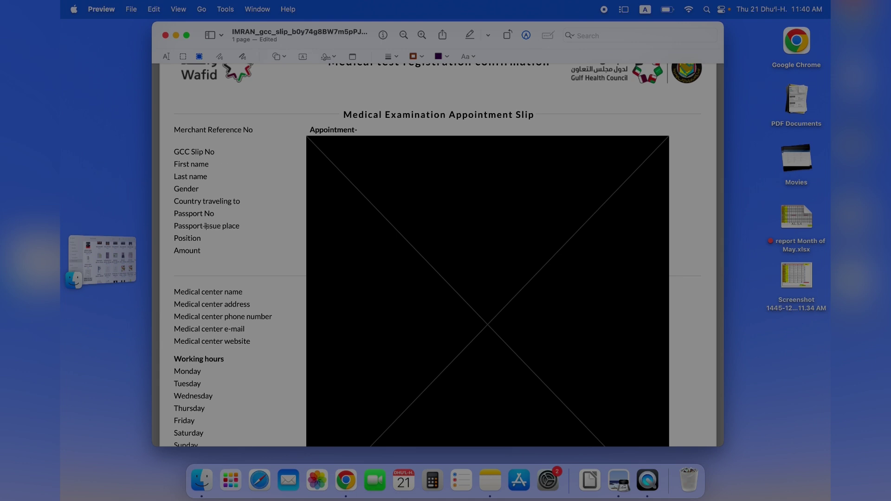
pyautogui.scroll(-5, 206, 226)
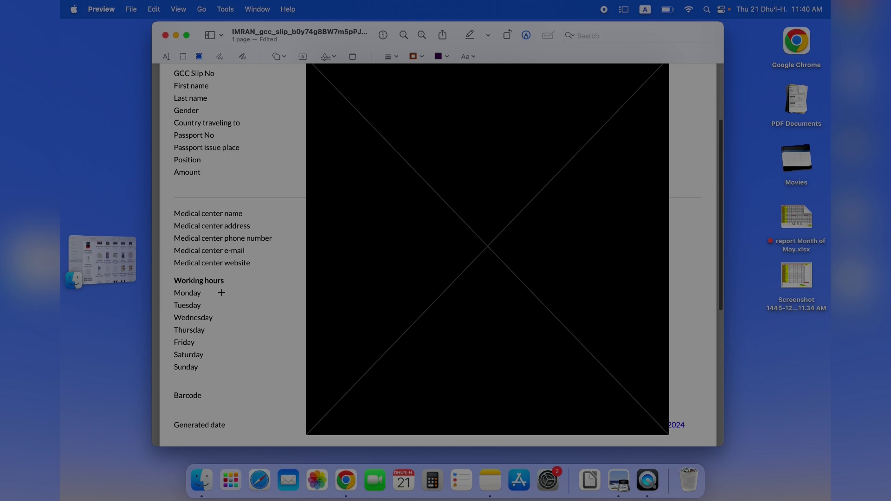
pyautogui.scroll(5, 221, 292)
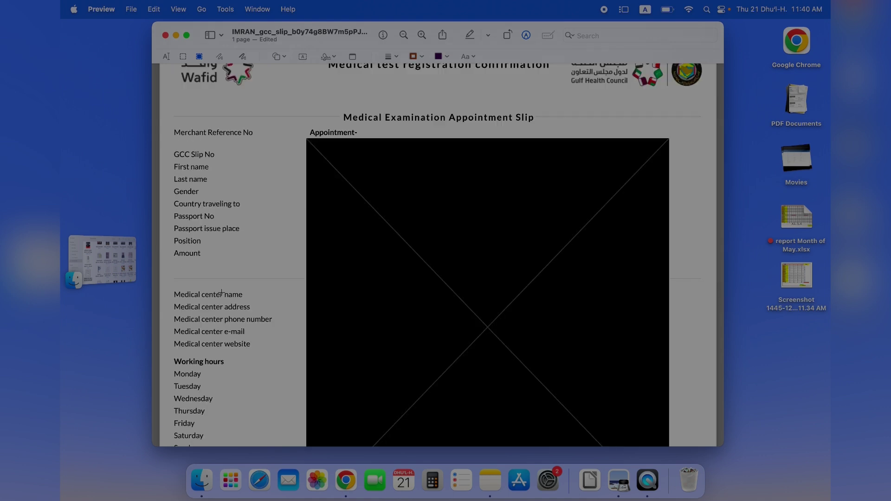